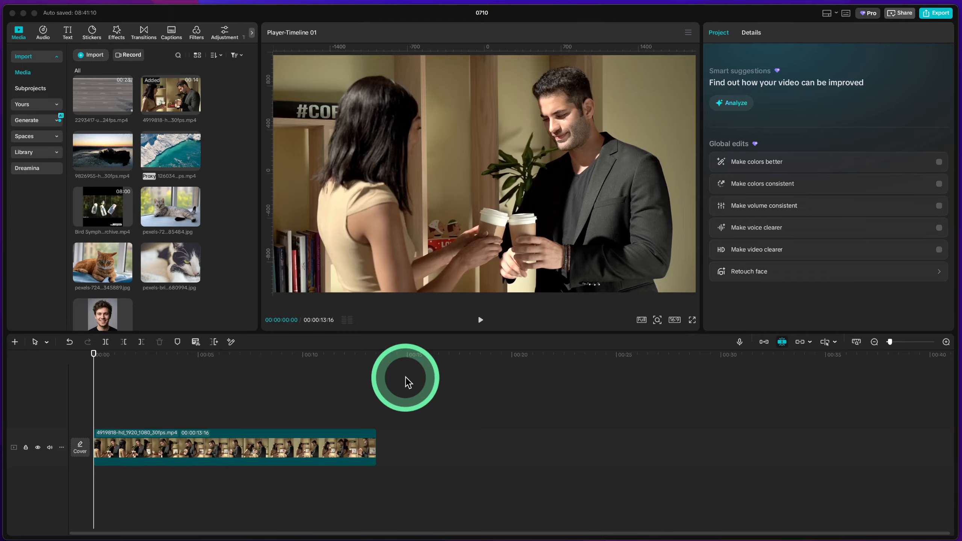
Duplicate the coffee clip onto a new track directly above the original, aligned to the timeline start
left_click(295, 440)
key("super+v")
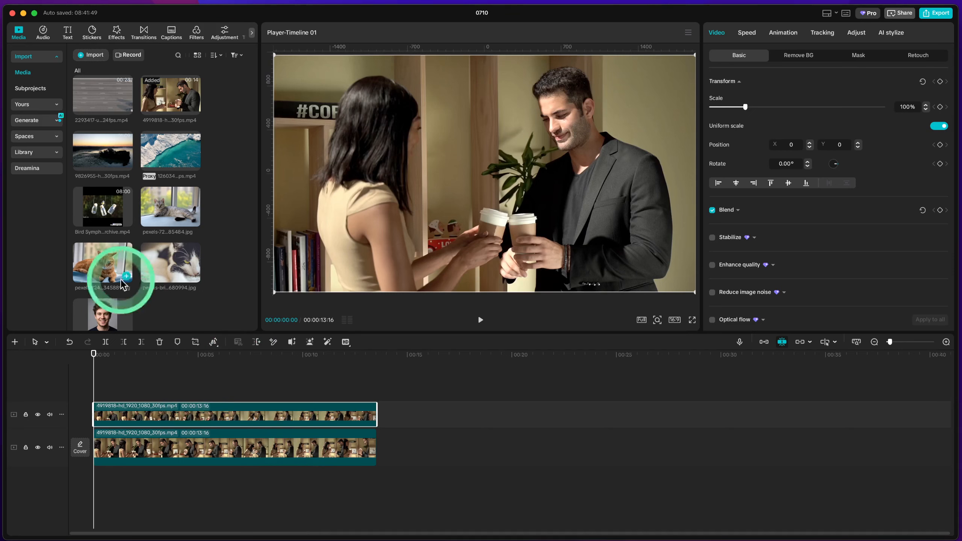
Find the Blur video effect, apply it directly to the upper clip and set its strength to 43
left_click(116, 32)
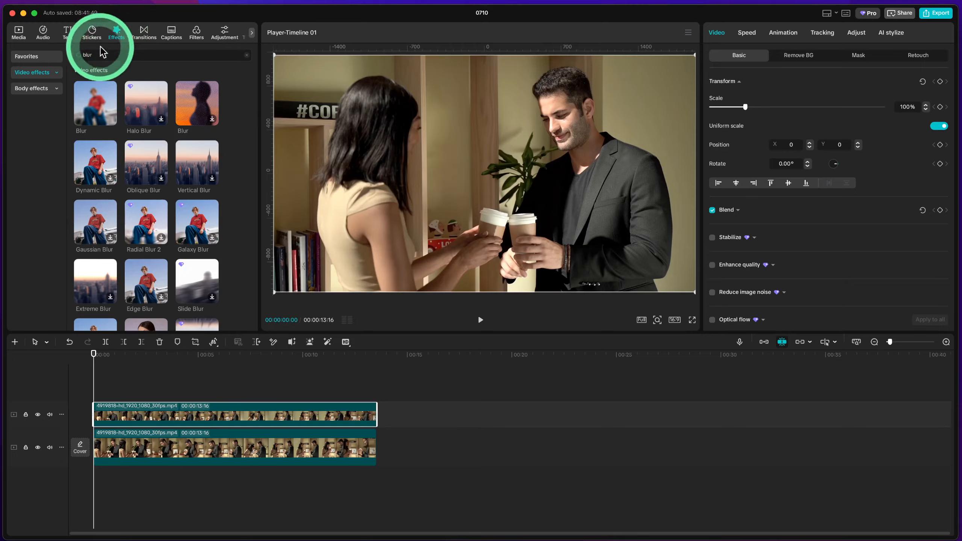
left_click(110, 119)
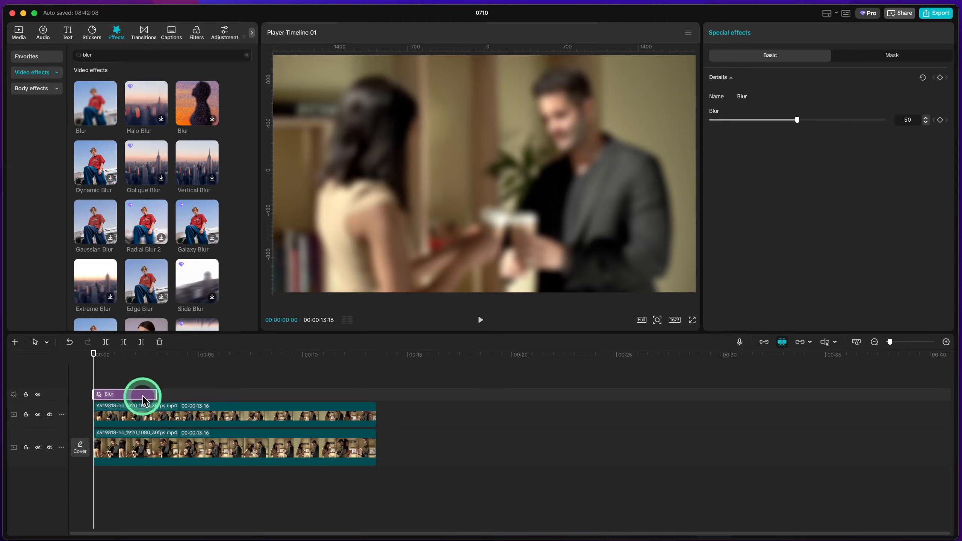
key("Delete")
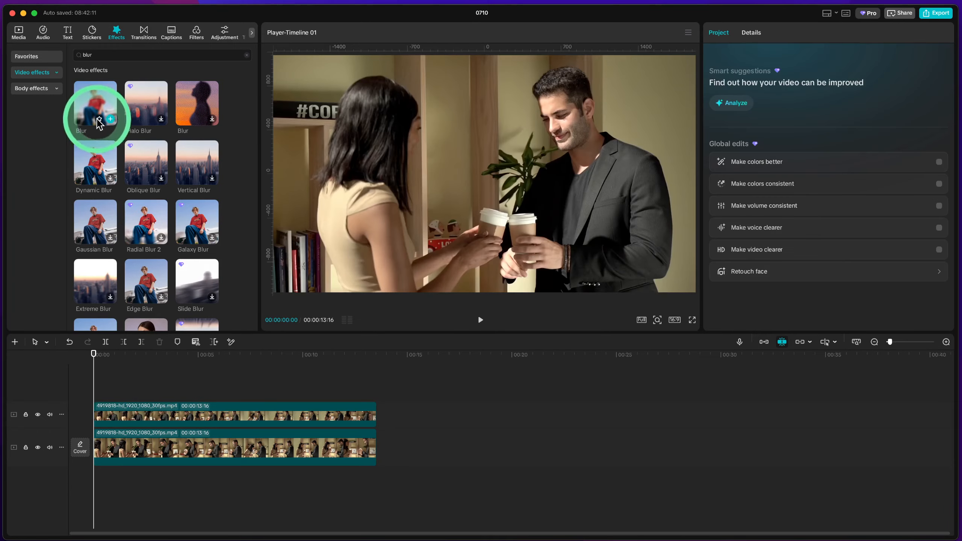
left_click_drag(93, 106, 133, 422)
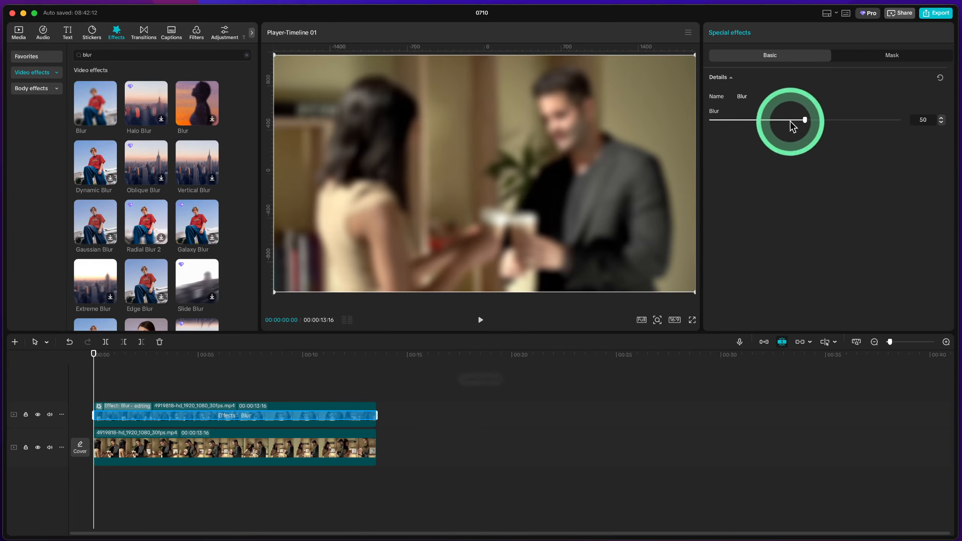
mouse_move(793, 121)
left_mouse_down()
mouse_move(855, 120)
mouse_move(735, 123)
mouse_move(793, 123)
left_mouse_up()
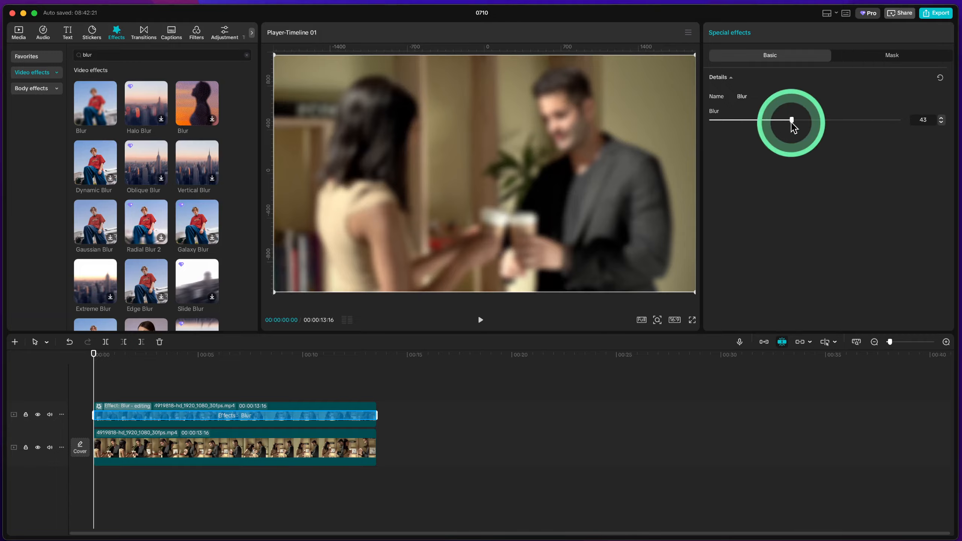
Add a circle mask to the blur effect, sized about 401 by 403, over the man's face at about X 363, Y 289
left_click(889, 58)
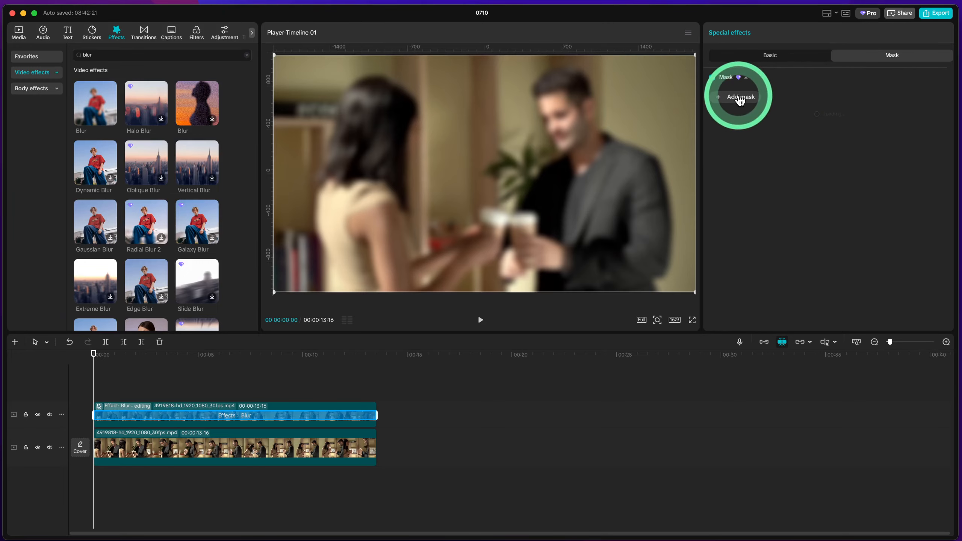
left_click(739, 99)
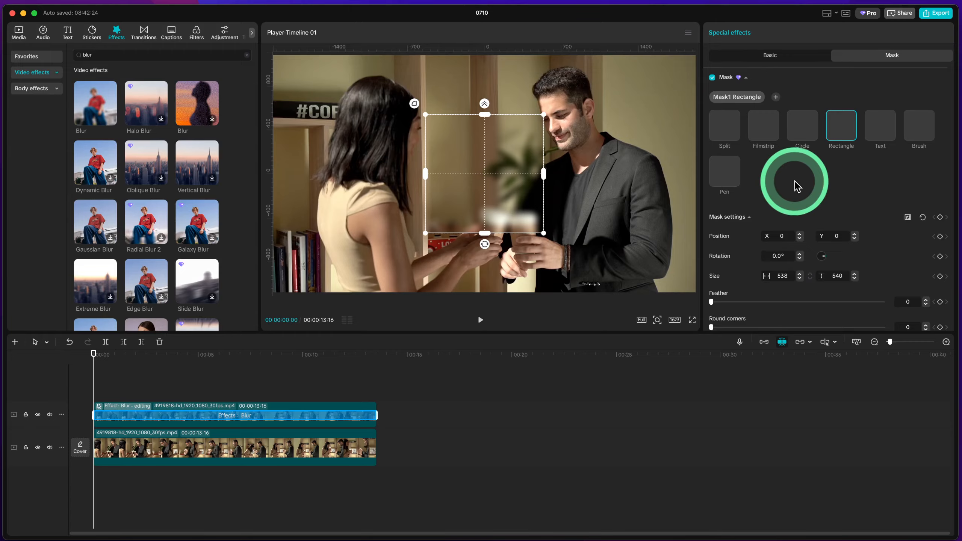
left_click(805, 131)
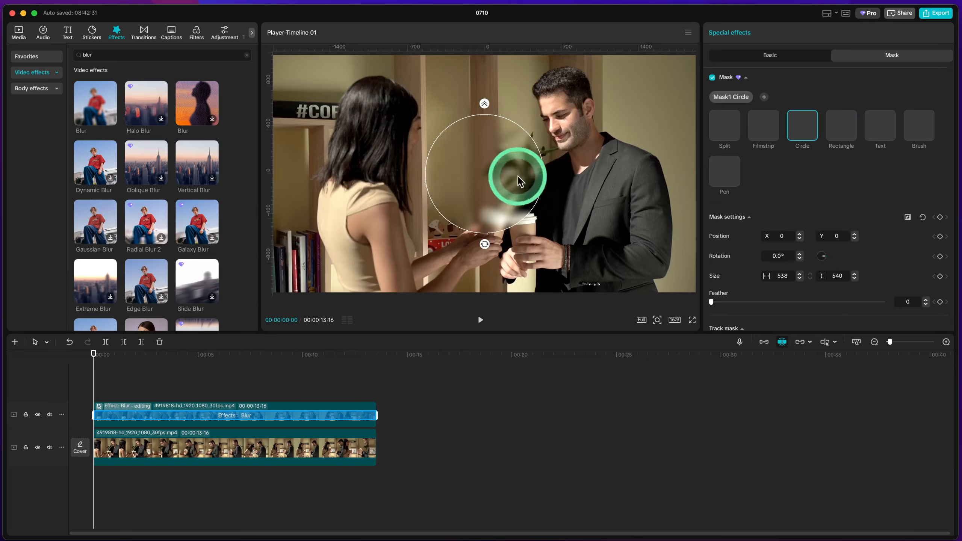
left_click_drag(518, 178, 611, 114)
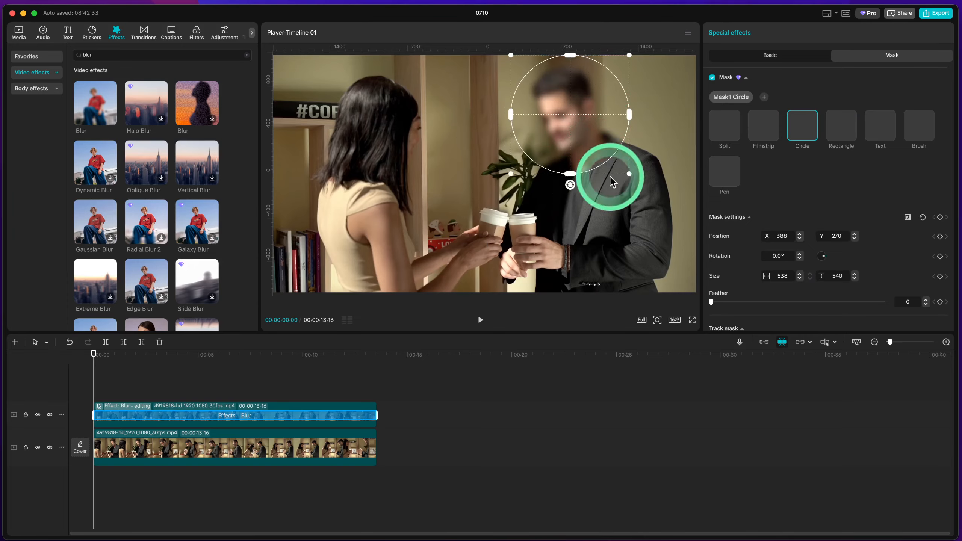
left_click_drag(629, 174, 587, 141)
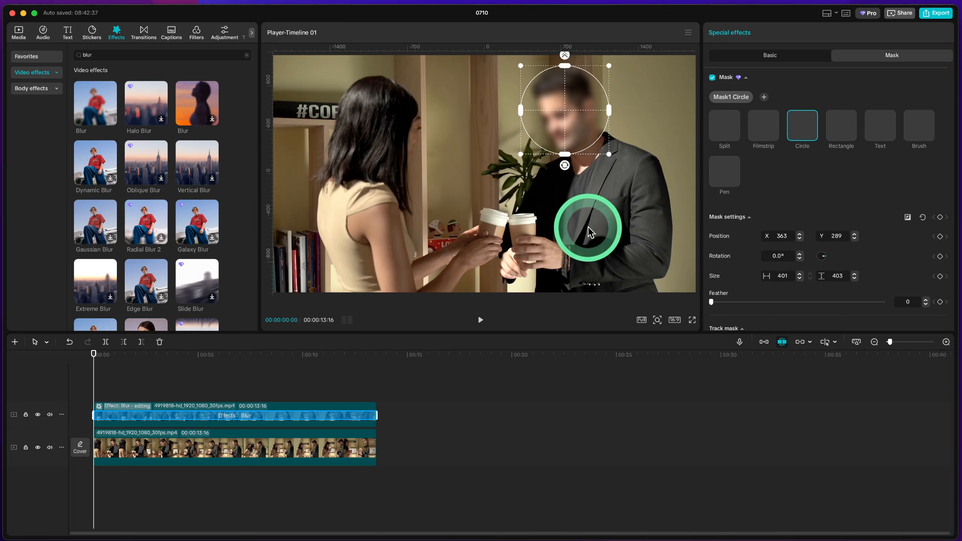
Keyframe the mask settings at the clip's start and move the mask to about X 320, Y 316 at 00:00:00:17
key("space")
key("space")
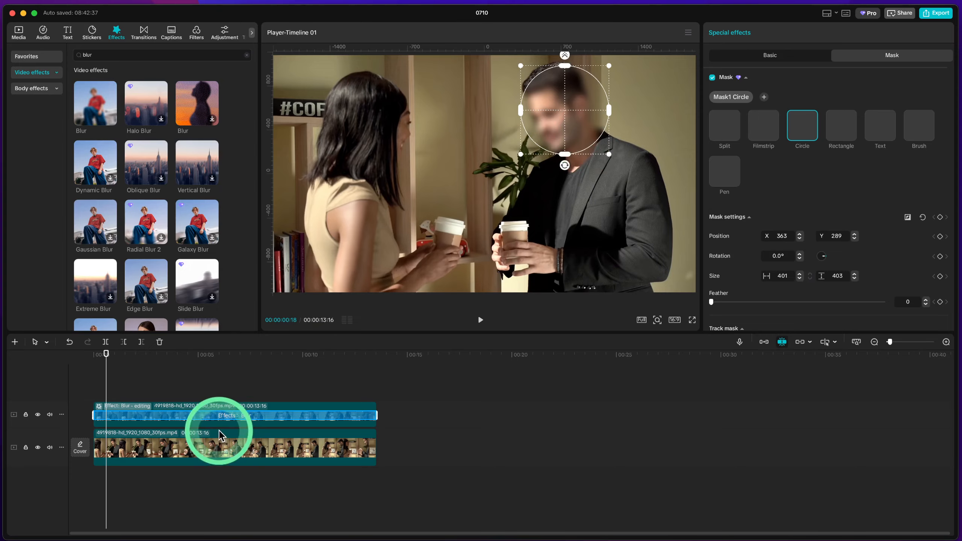
key("Home")
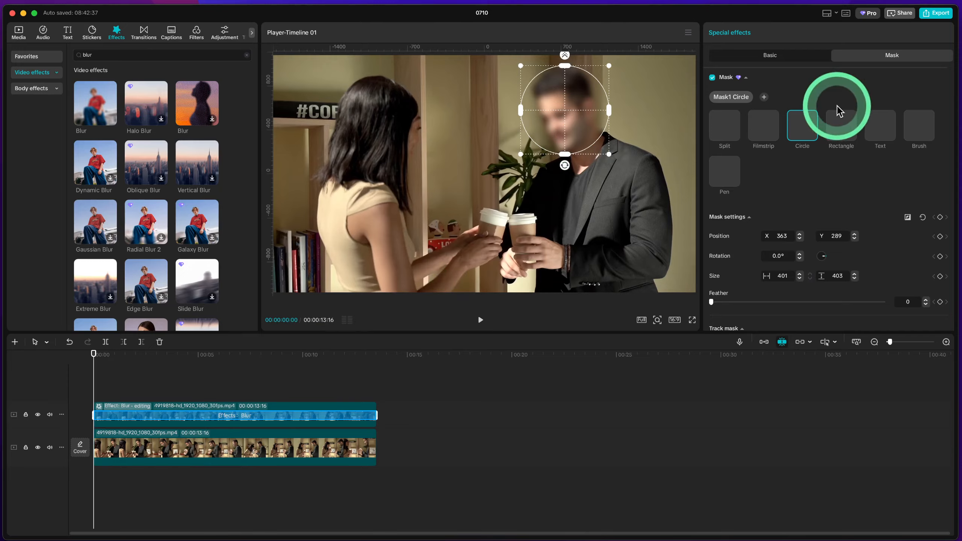
left_click(940, 217)
key("space")
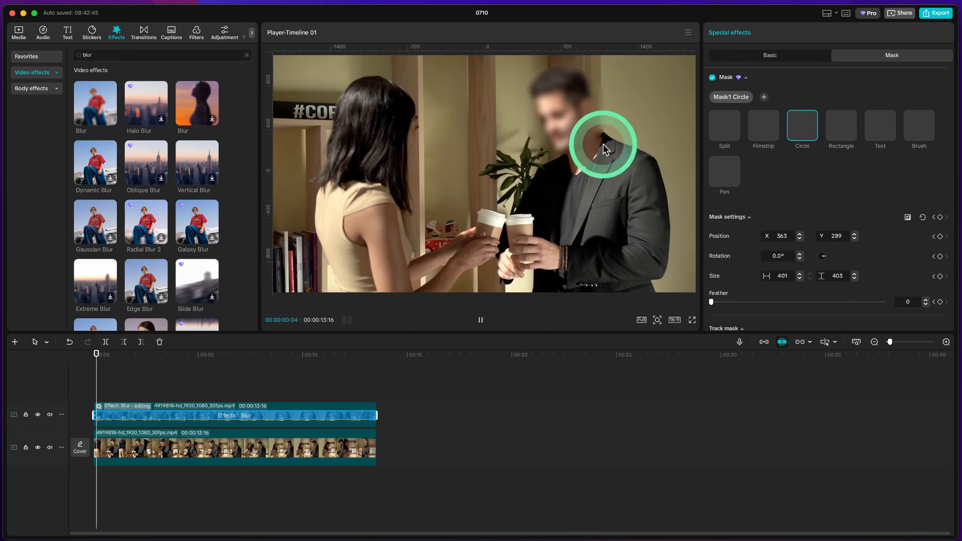
left_click_drag(566, 122, 556, 115)
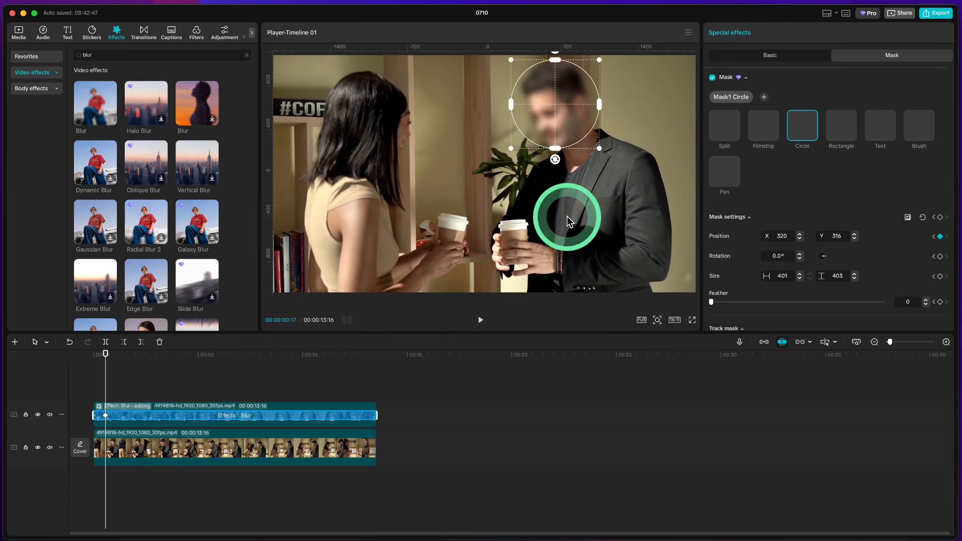
Keep the mask on the man's face with position keyframes at about 1.5 seconds (X 340, Y 282) and 00:00:02:15 (X 371, Y 312)
key("space")
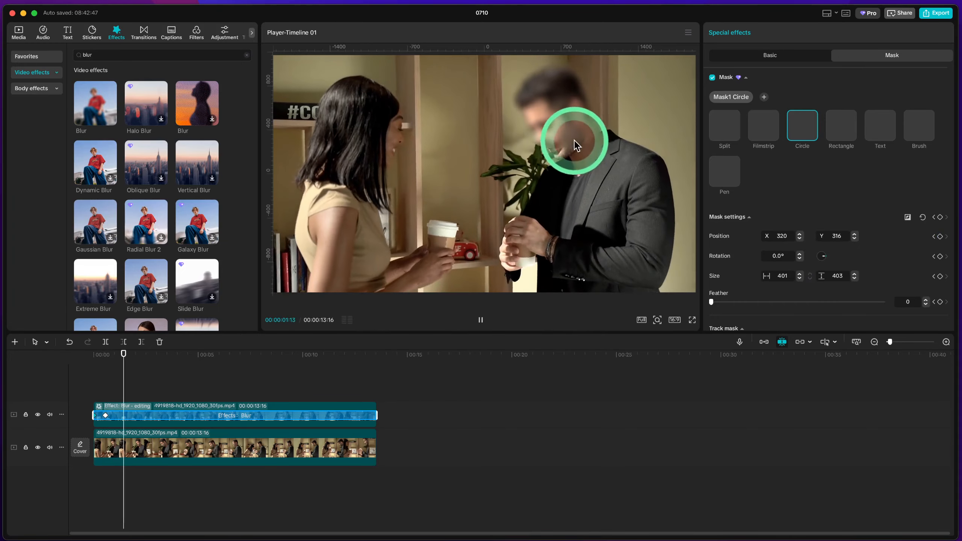
key("space")
left_click_drag(572, 120, 576, 128)
key("space")
key("space")
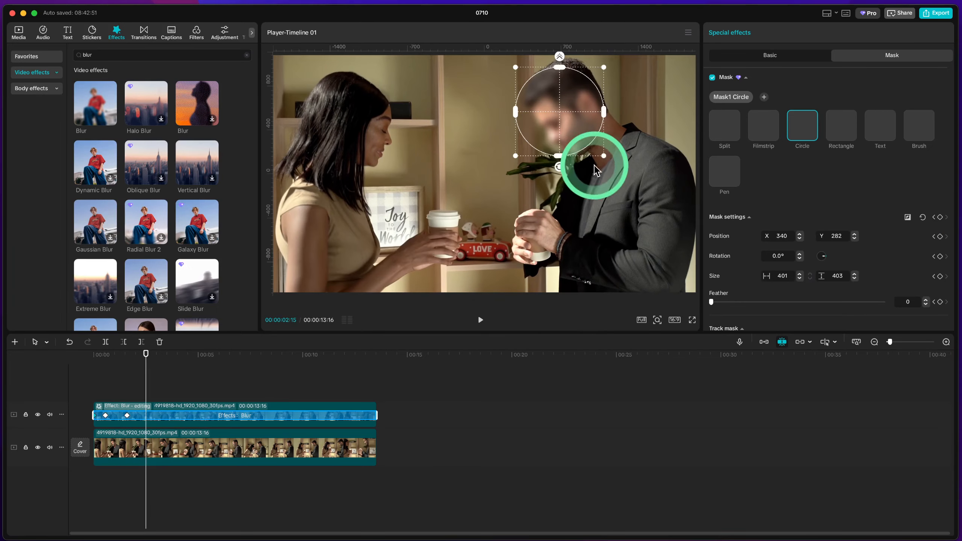
left_click_drag(568, 133, 574, 126)
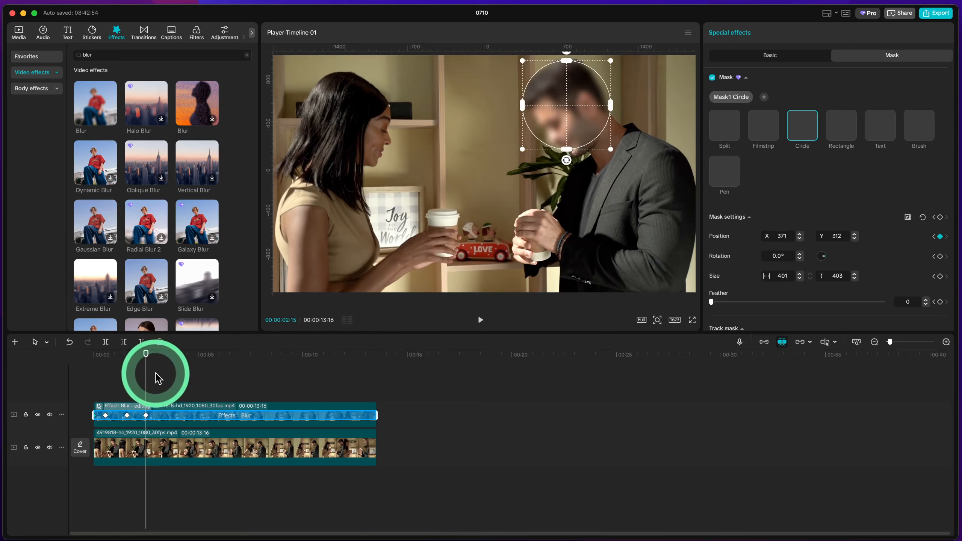
Move the mask onto the man's lowered face at 00:00:04:01, at about X 276, Y 141
key("space")
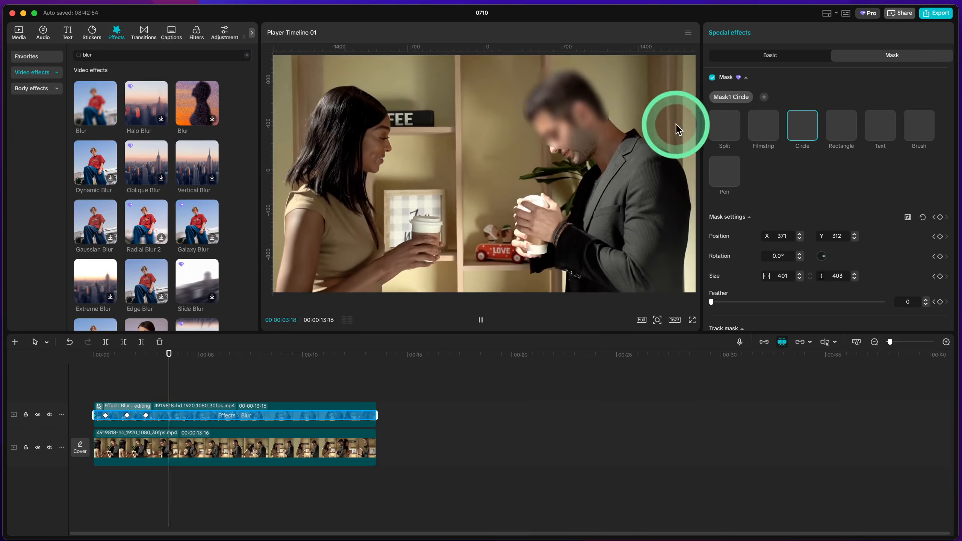
key("space")
left_click_drag(570, 123, 550, 160)
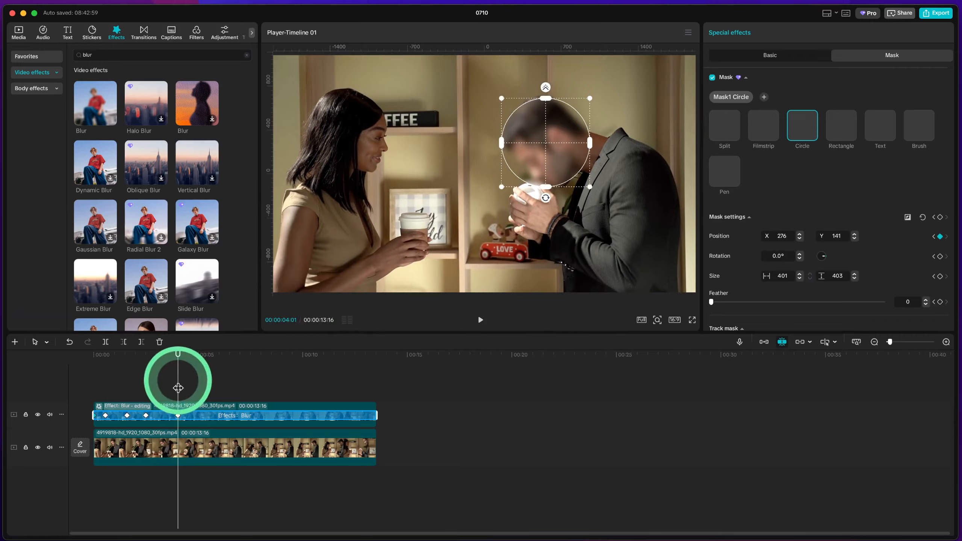
Play back the masked blur from the start and reposition the mask at 00:00:04:23 to about X 321, Y 218
left_click(81, 388)
key("space")
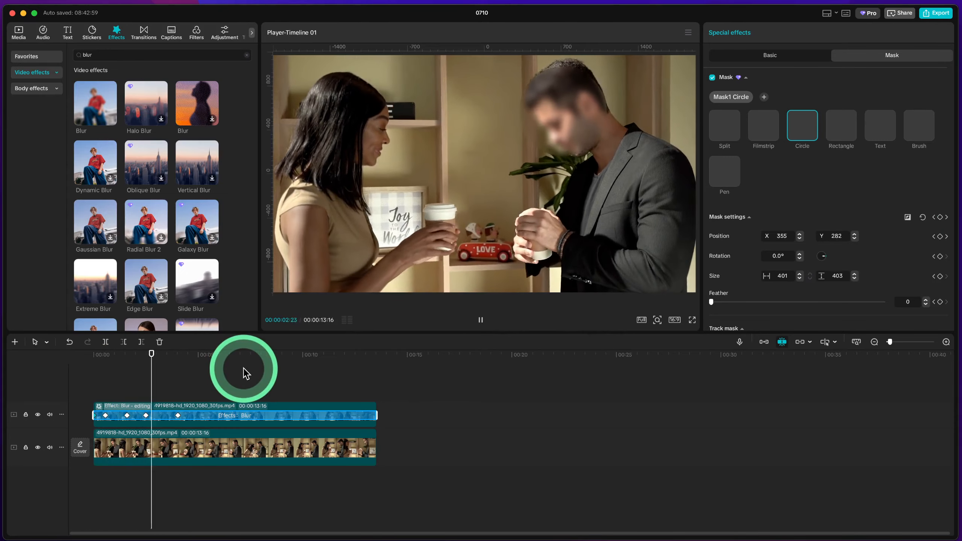
key("space")
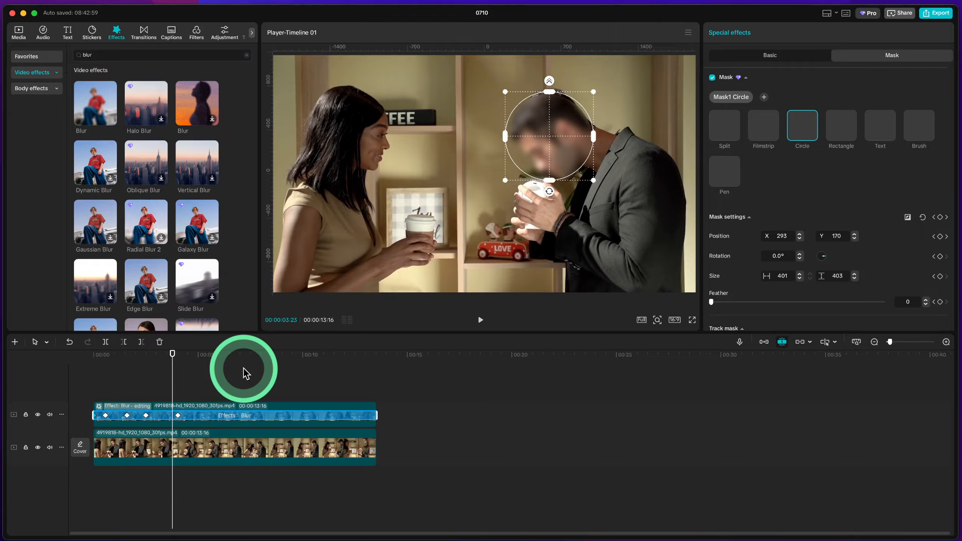
key("space")
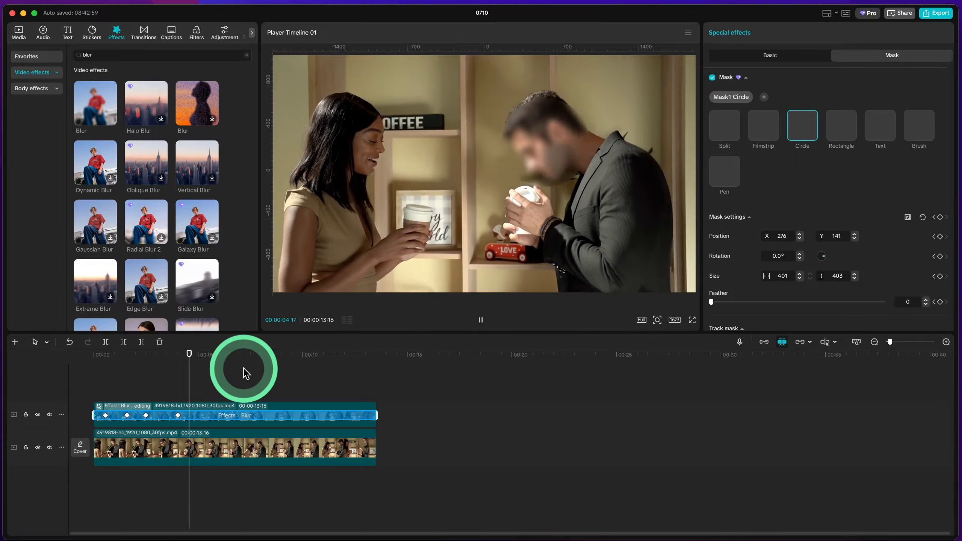
key("space")
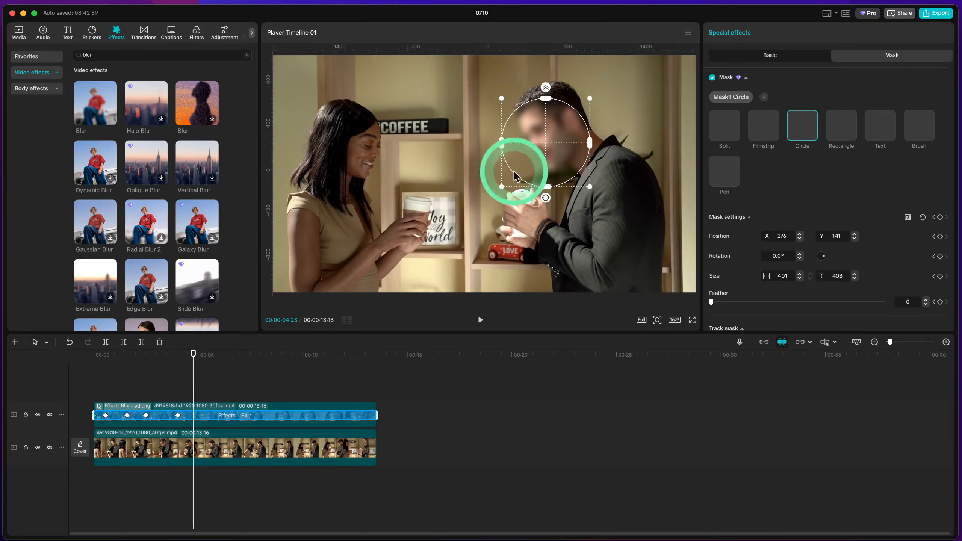
left_click_drag(549, 148, 559, 135)
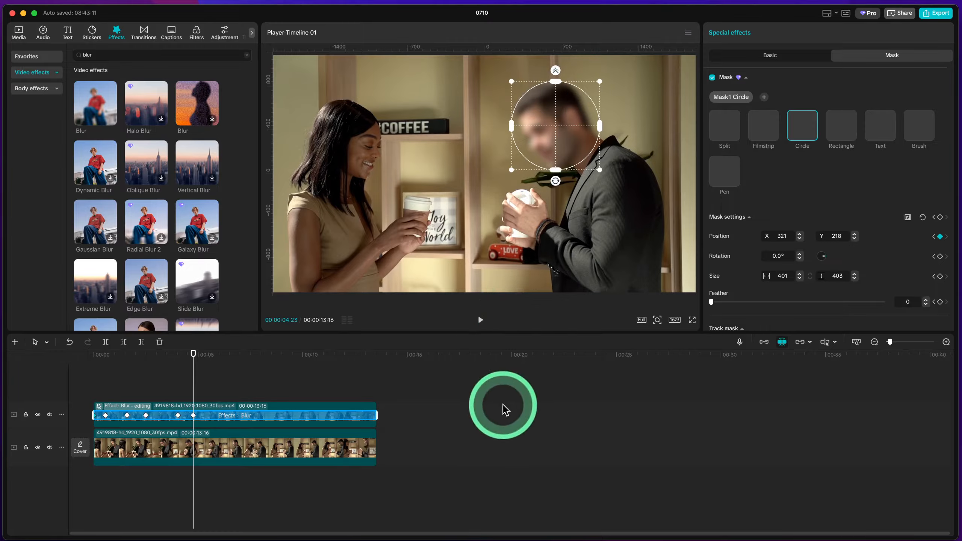
Follow the man's face with mask position keyframes just before 6 seconds (X 208, Y 248) and at 00:00:08:00 (X 395, Y 239)
key("space")
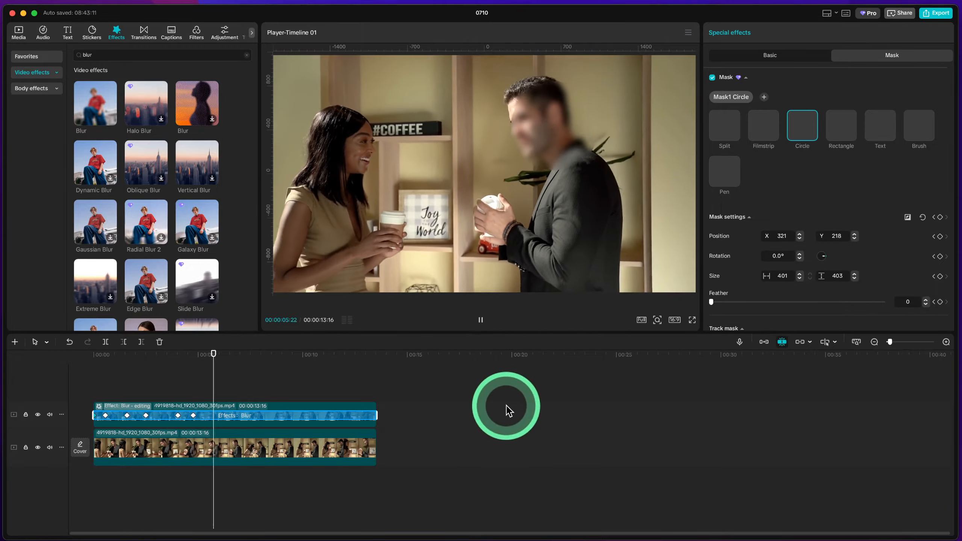
key("space")
left_click_drag(563, 129, 541, 126)
key("space")
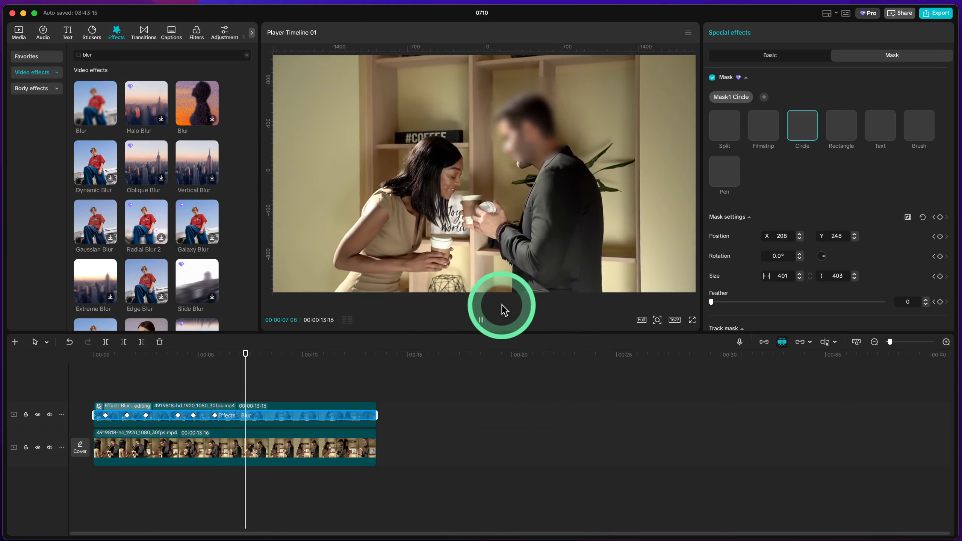
key("space")
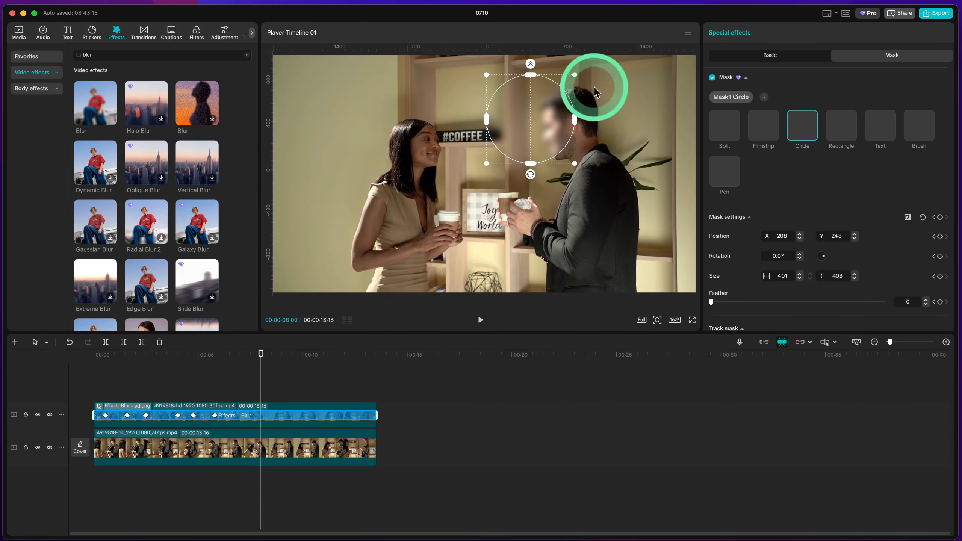
left_click_drag(556, 117, 592, 101)
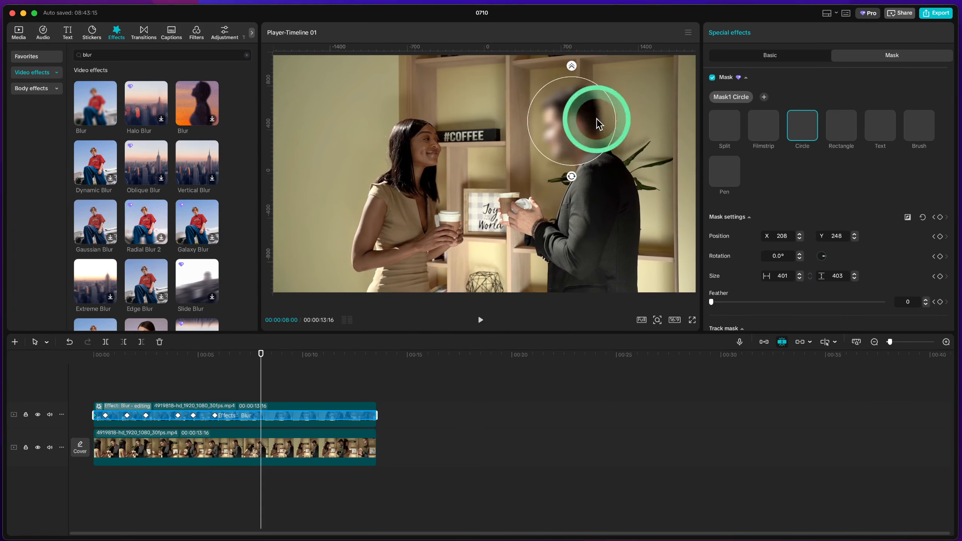
Move the mask over the man's face at 00:00:10:00, at about X 487, Y 244
key("space")
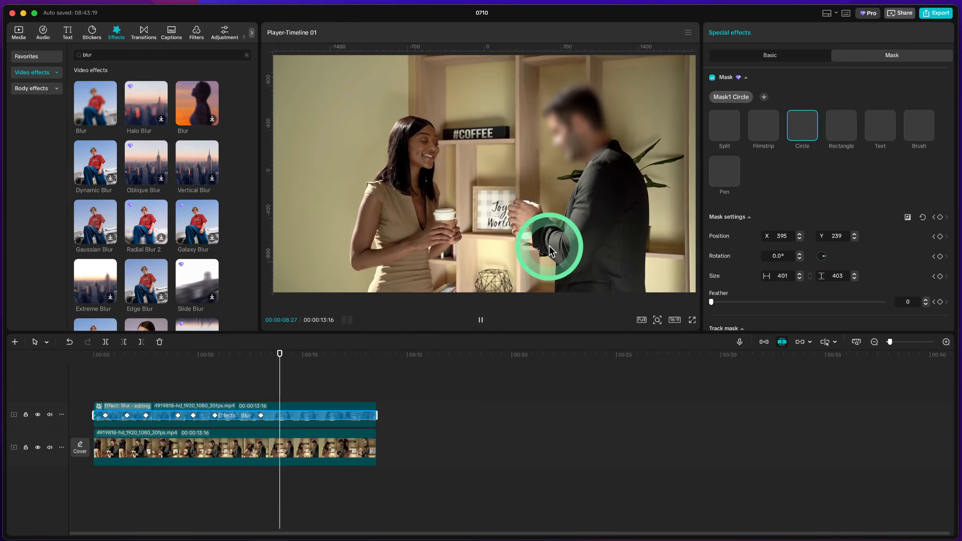
key("space")
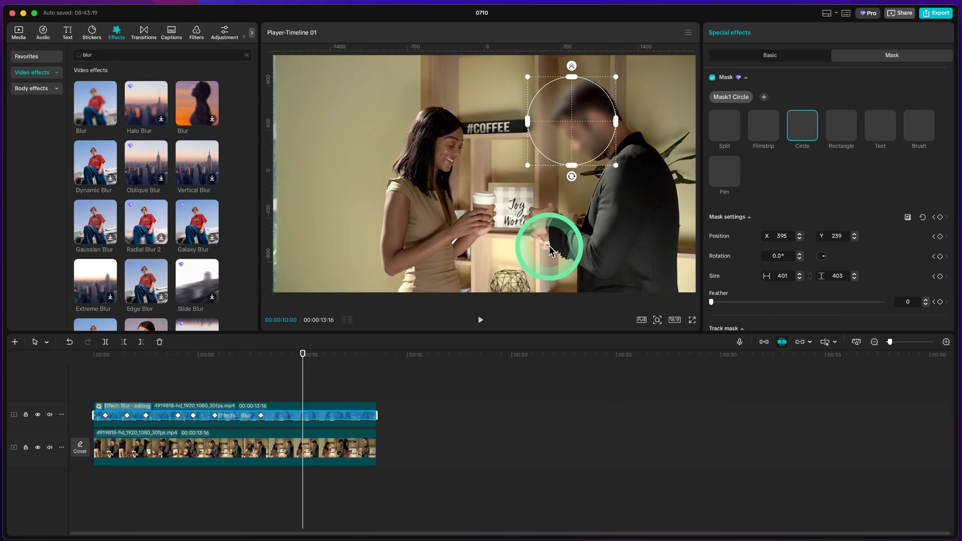
left_click_drag(586, 122, 607, 121)
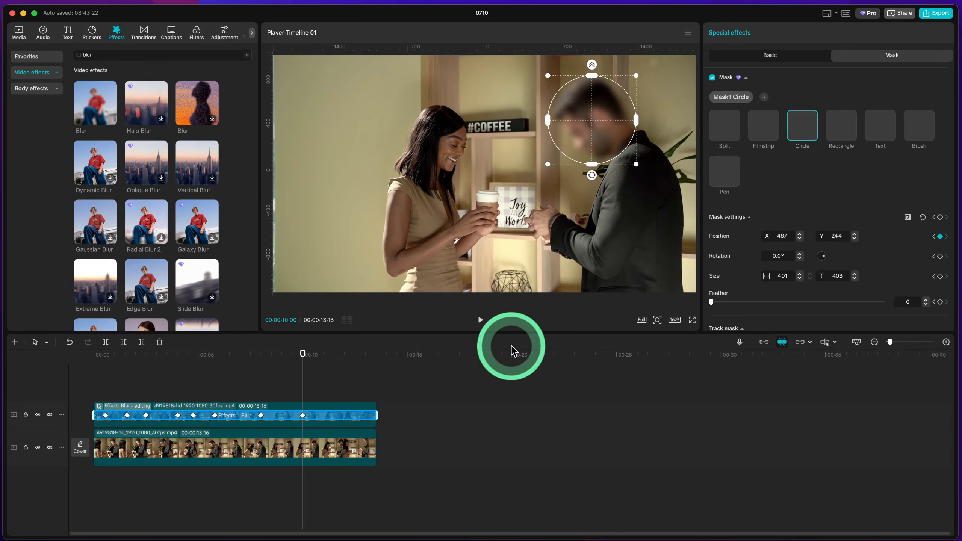